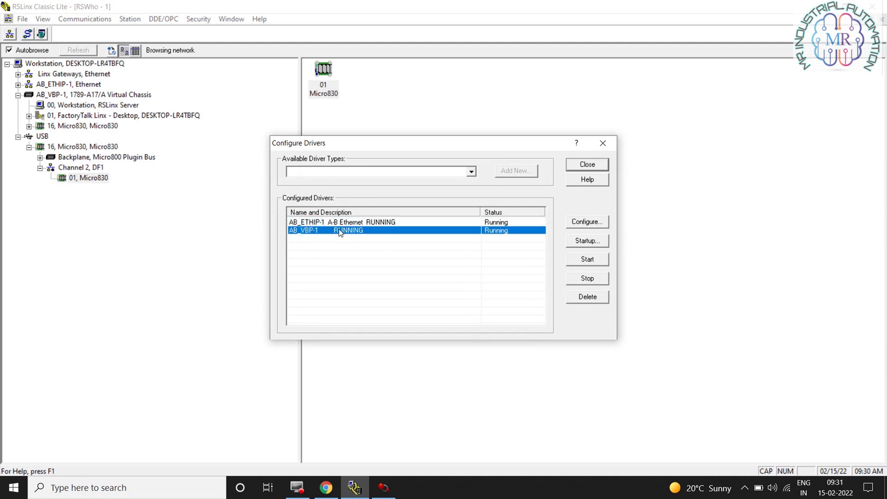
- Review the available driver types for configuring a connection, and close the driver configuration without adding one
left_click(471, 172)
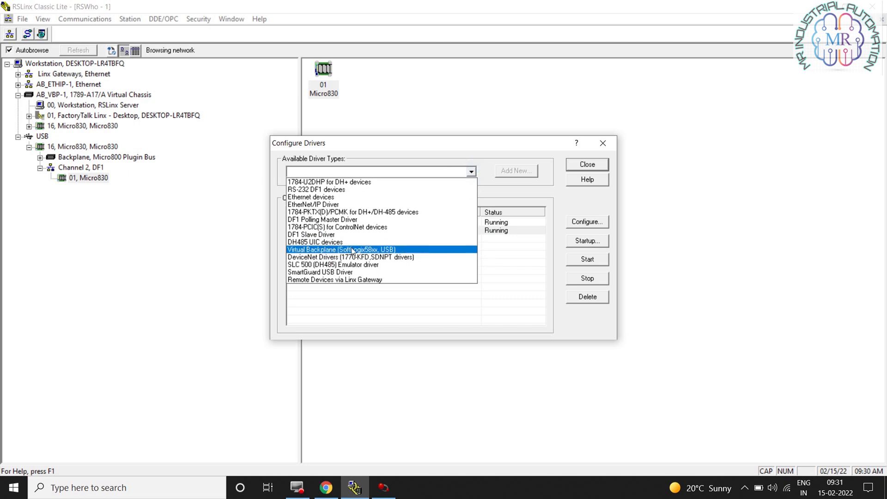
left_click(507, 187)
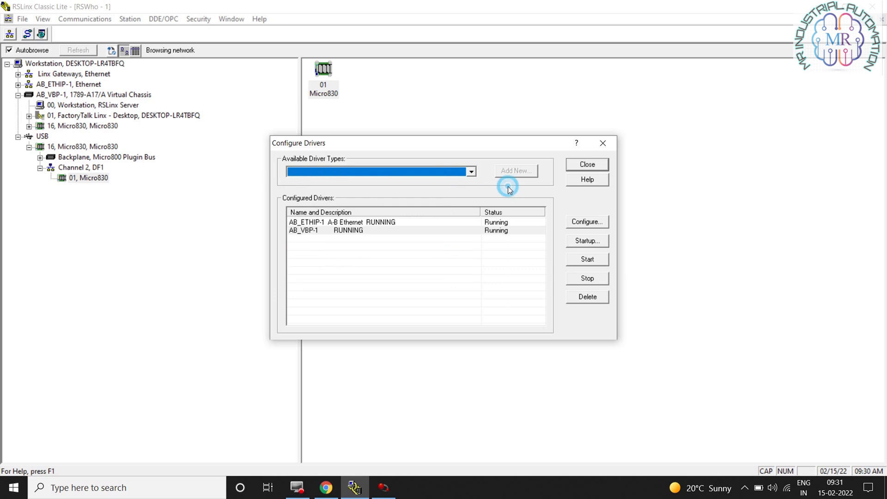
left_click(593, 166)
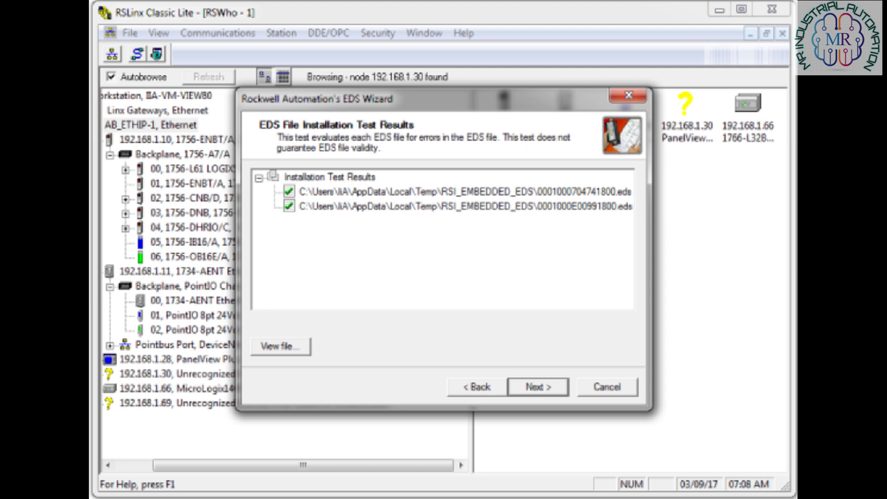
- Register the EDS files for the 1769-L1y Embedded 16PT Combo I/O and 1769-L16ER-BB1B LOGIX5316ER, keeping their default graphic images
key("Return")
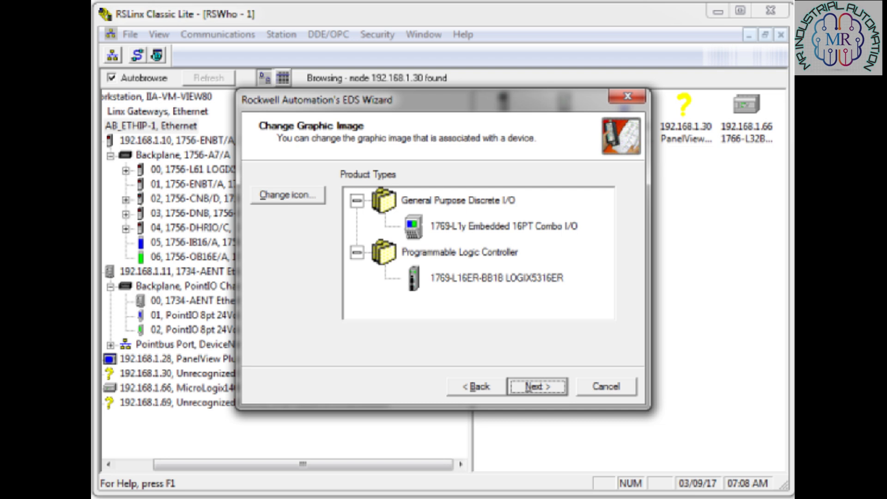
key("Return")
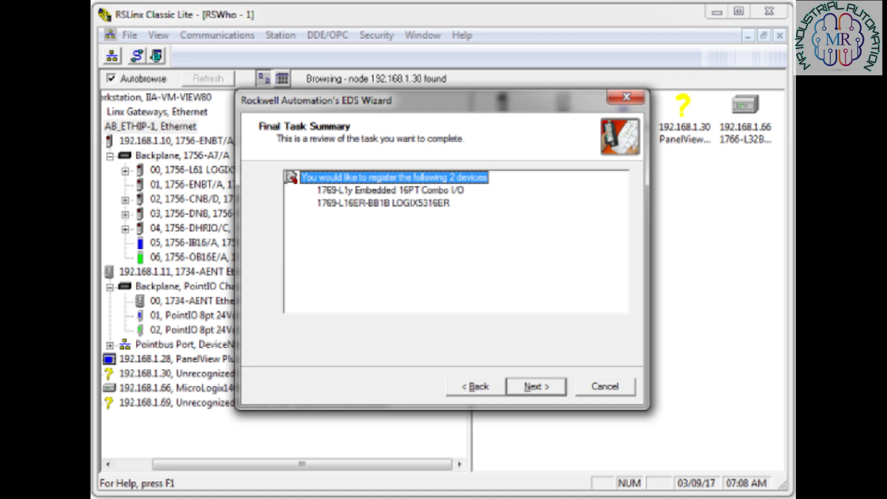
key("Return")
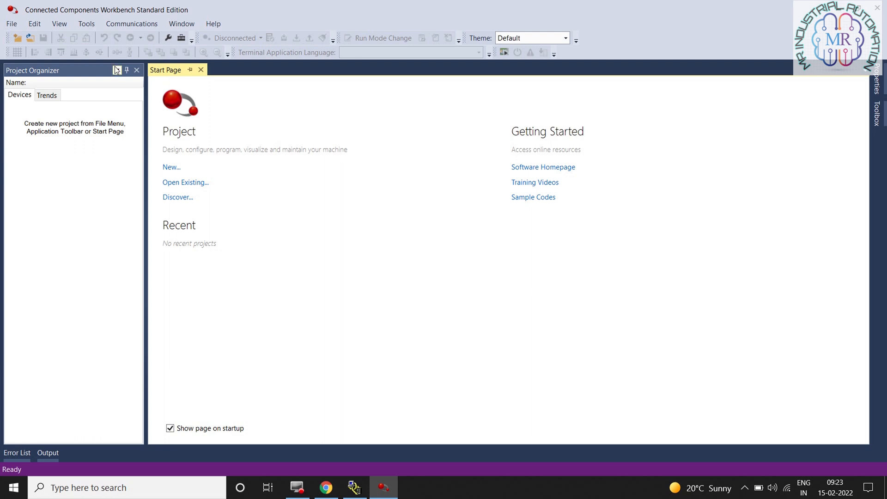
left_click(148, 24)
mouse_move(86, 26)
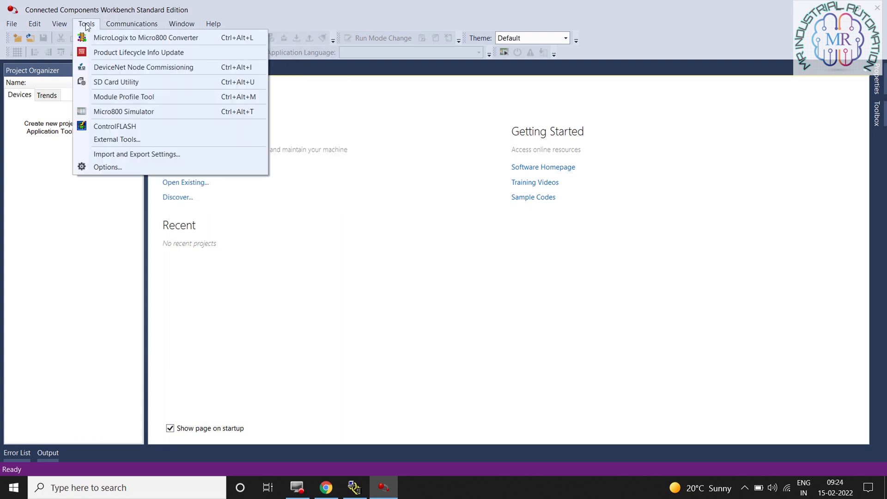
left_click(456, 268)
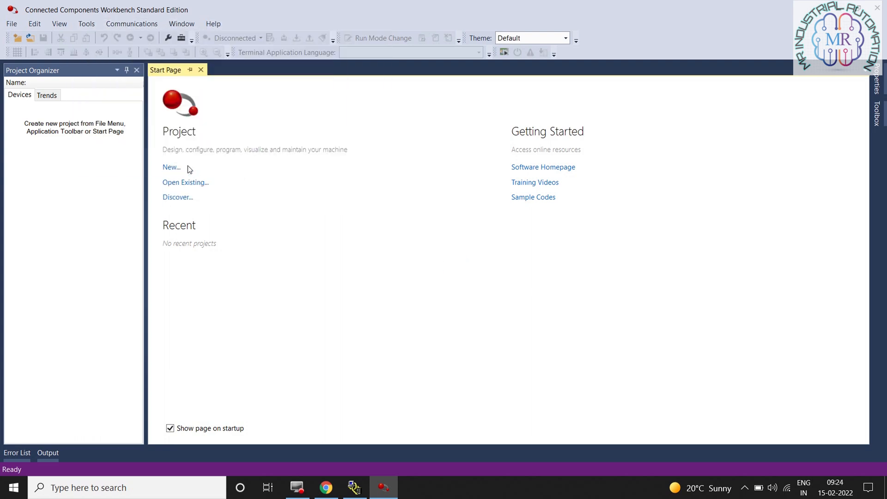
- Create a new project named MICRO 800 COUNTER PROGRAMMING, with a device added on creation
left_click(169, 168)
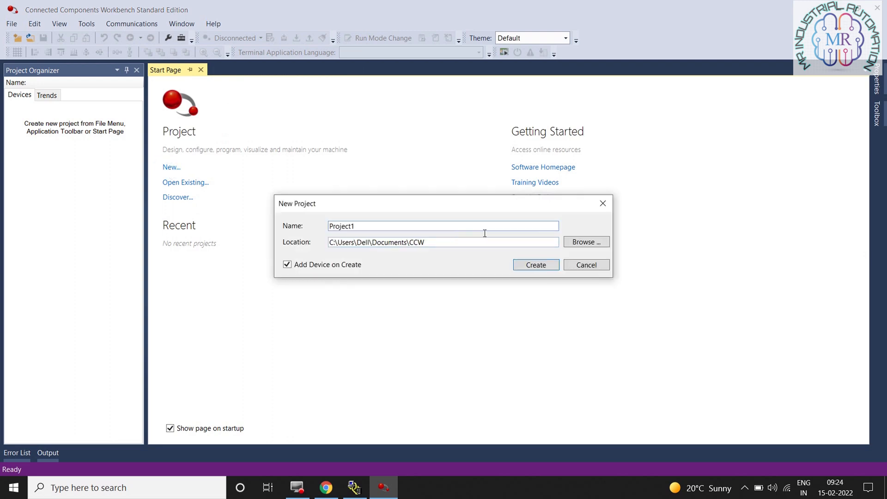
double_click(406, 229)
type("BA")
key("BackSpace")
key("BackSpace")
type("MICRO 800 COUNTER PROGRAMMING")
left_click(542, 265)
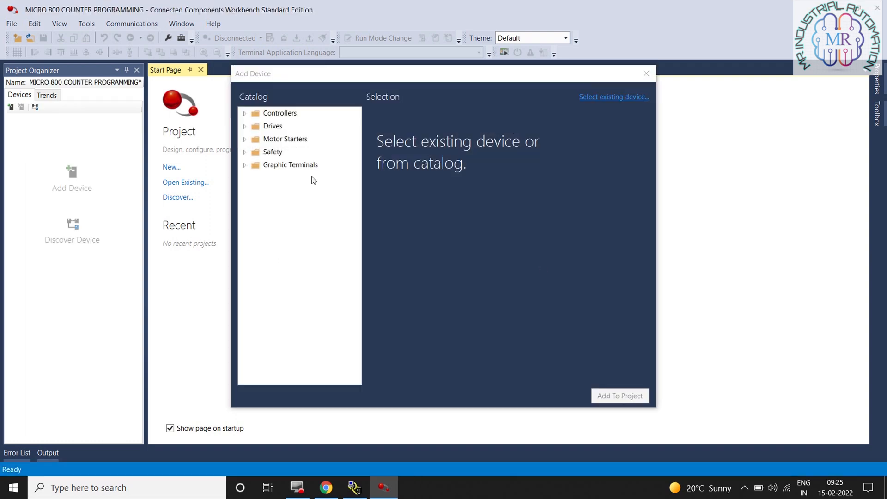
- Add the Micro830 controller 2080-LC30-24QWB, version 12, to the MICRO 800 COUNTER PROGRAMMING project
left_click(245, 116)
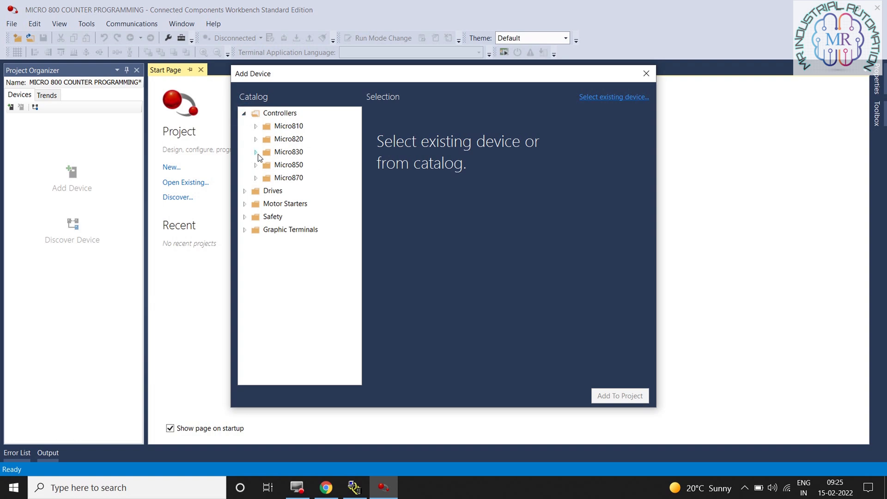
left_click(256, 152)
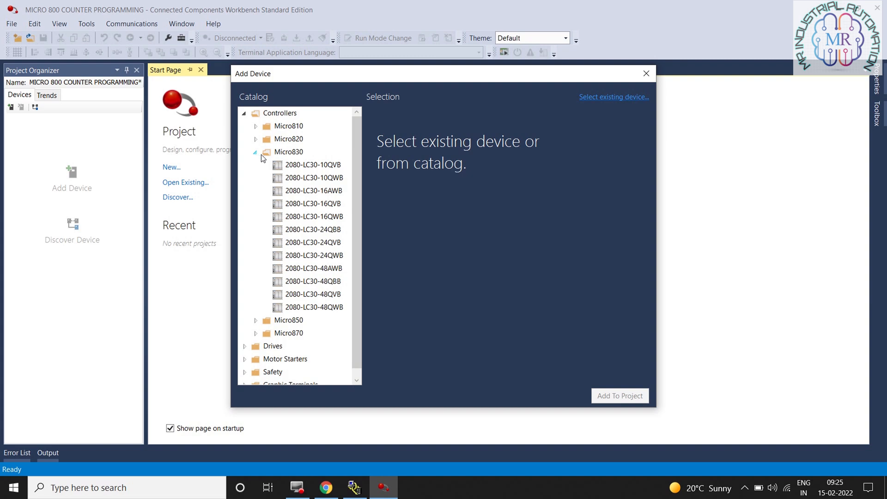
left_click(311, 255)
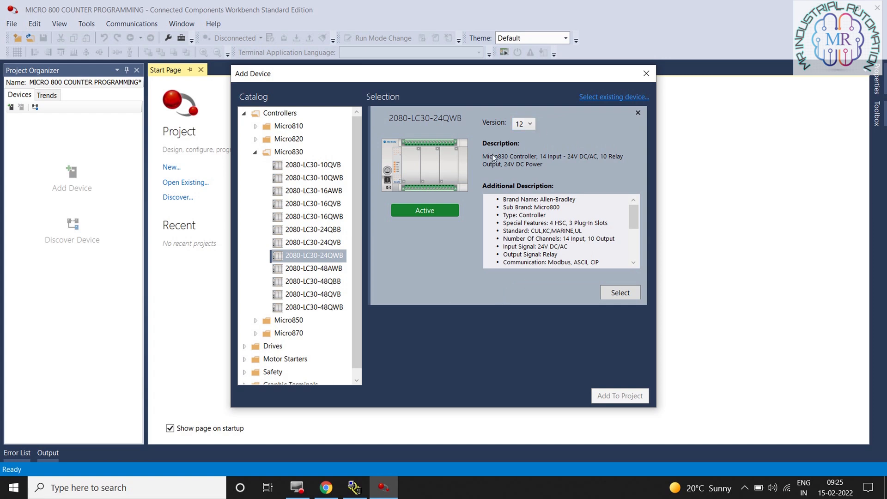
left_click(620, 293)
left_click(614, 396)
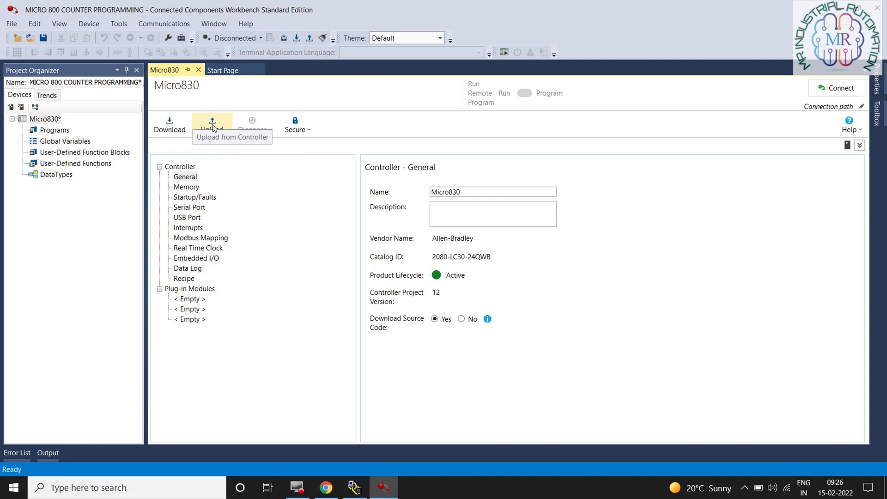
- Try to upload the program from the Micro830 at USB node 16, decline the firmware update and close the controller page
left_click(213, 128)
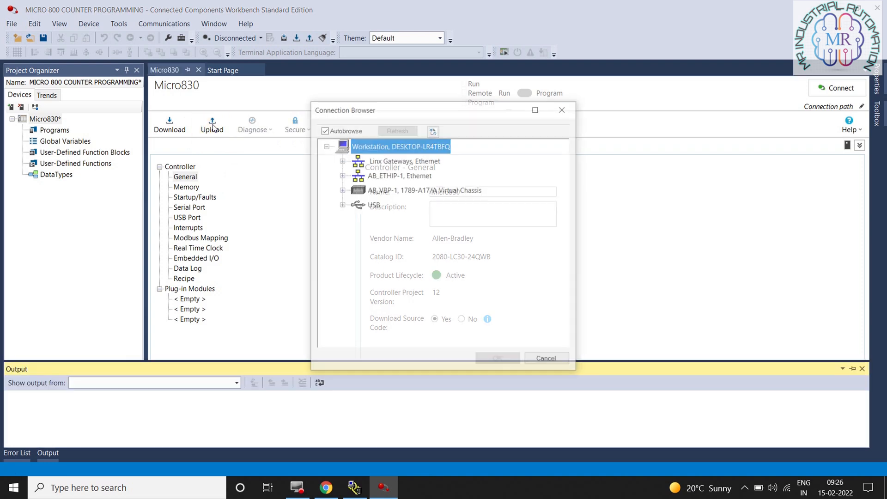
left_click(341, 206)
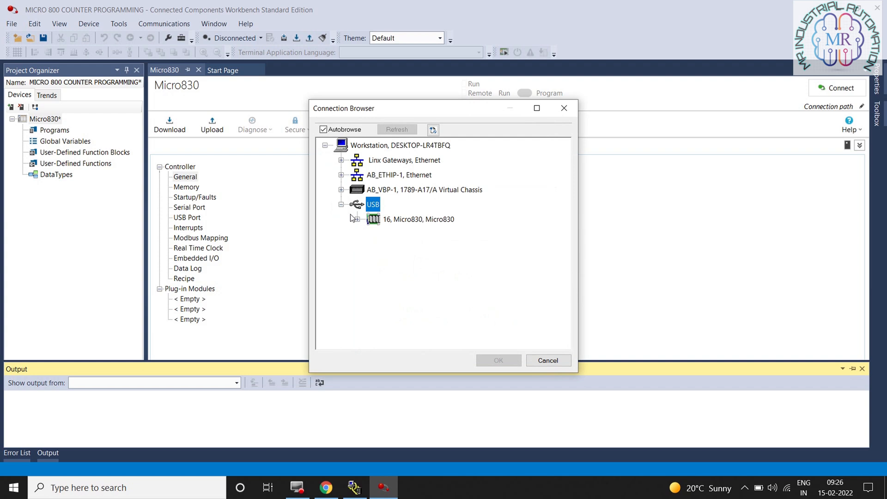
left_click(372, 219)
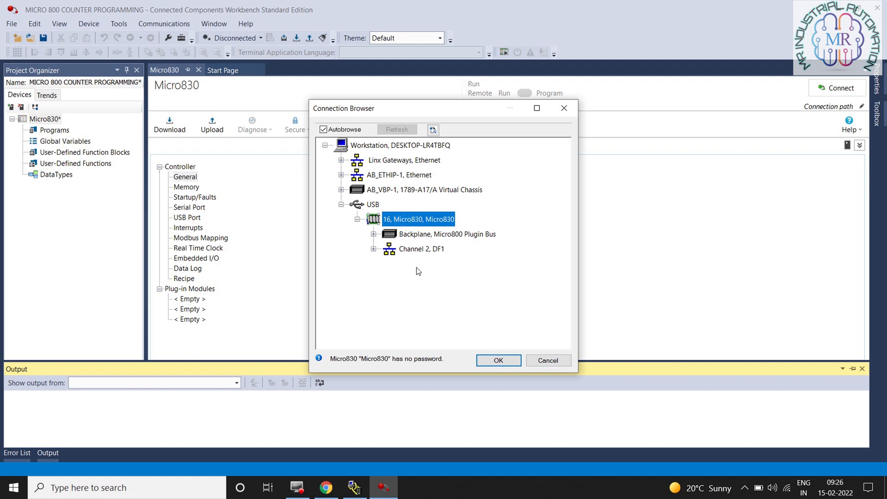
left_click(497, 360)
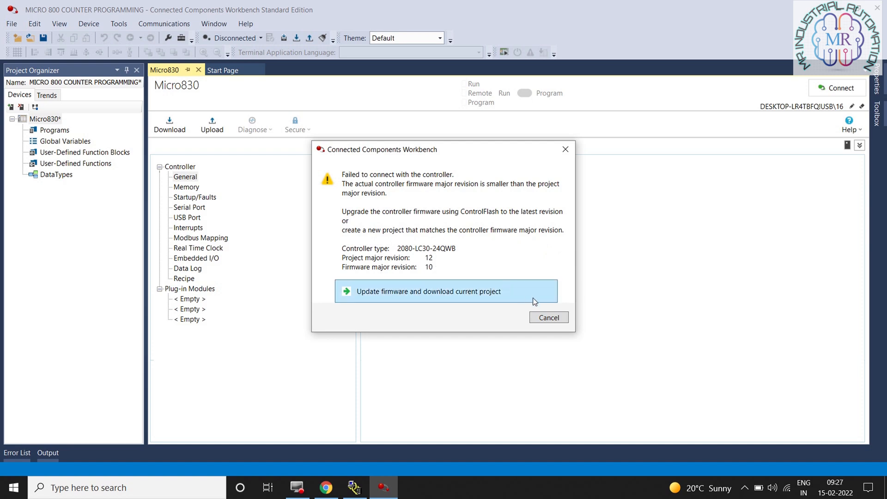
left_click(539, 322)
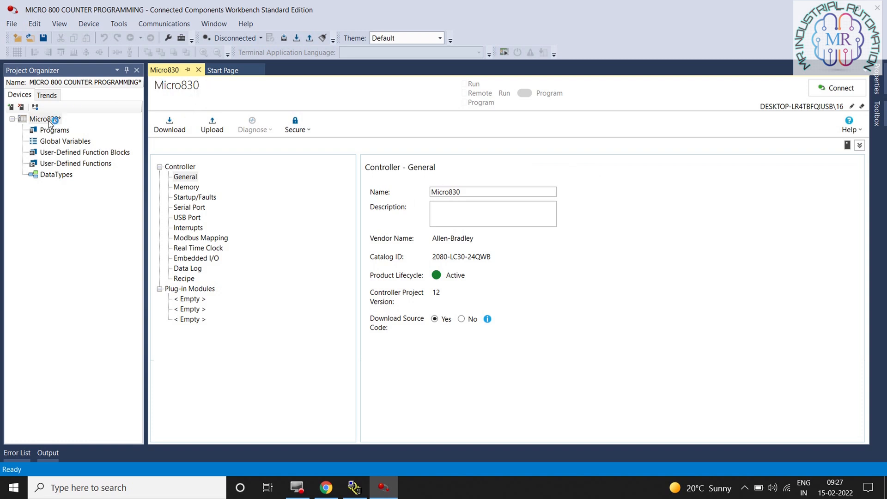
left_click(198, 71)
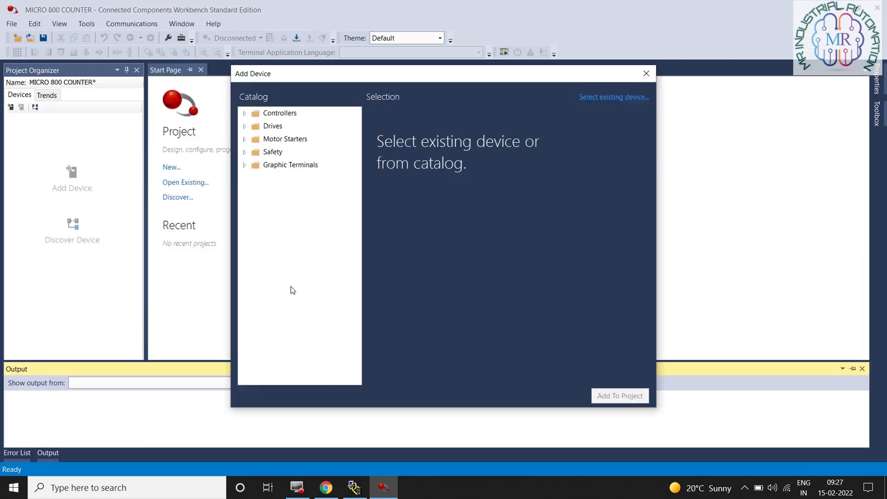
- Add the Micro830 controller 2080-LC30-24QWB, version 9, to the MICRO 800 COUNTER project
left_click(244, 114)
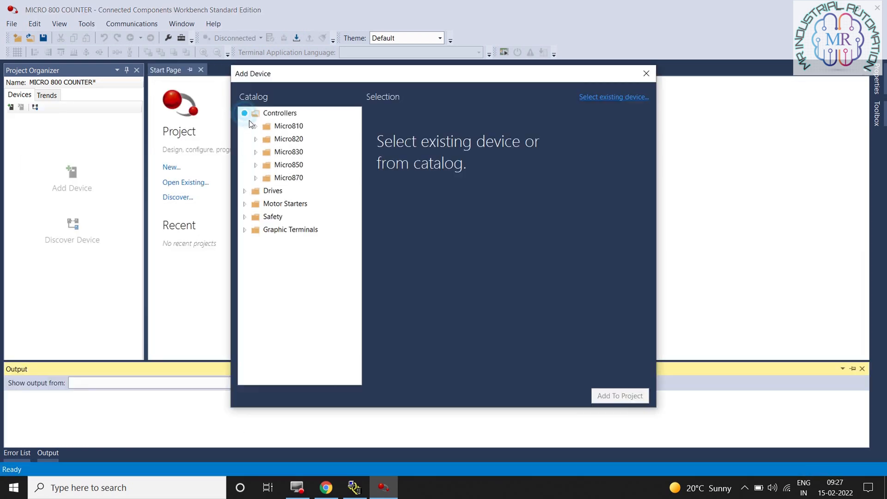
left_click(256, 152)
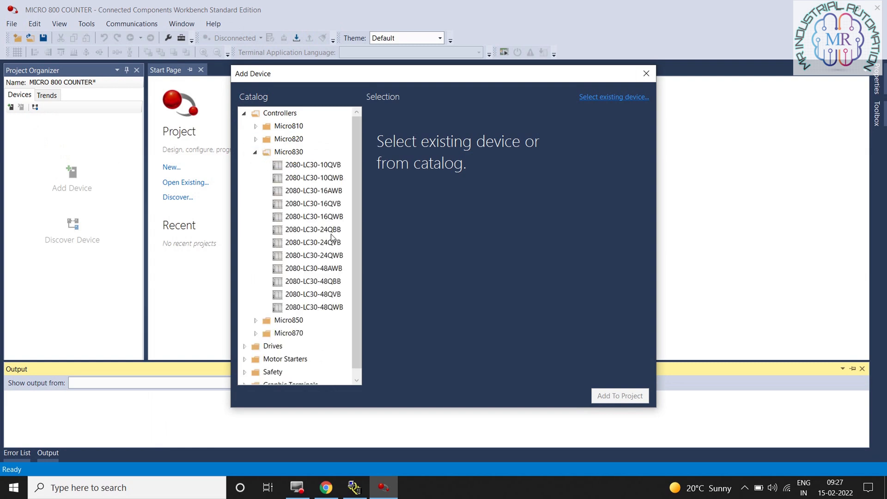
left_click(311, 256)
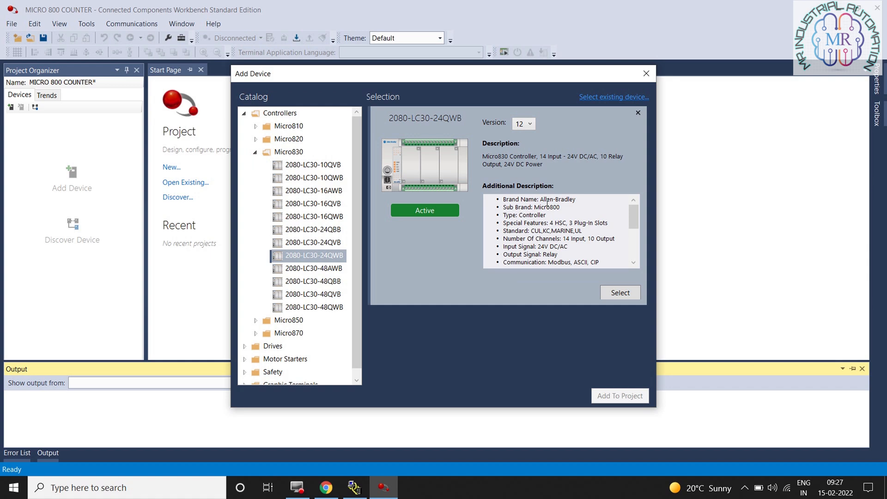
left_click(530, 124)
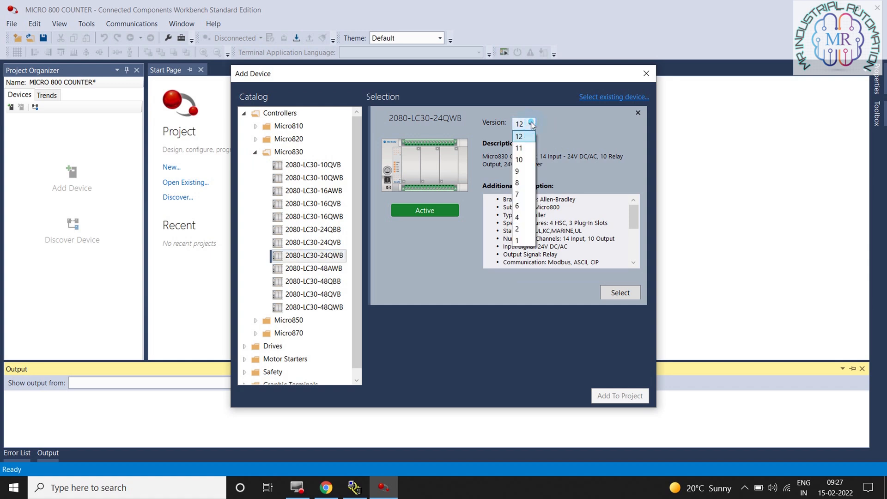
left_click(523, 171)
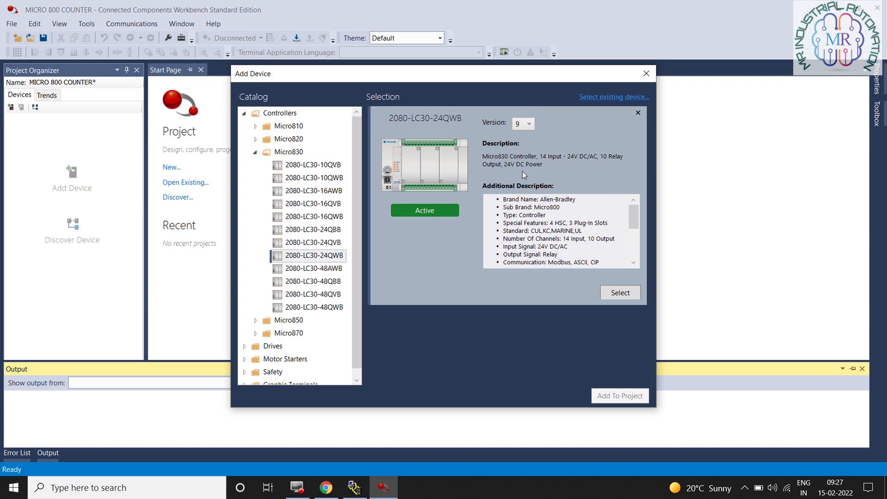
left_click(613, 298)
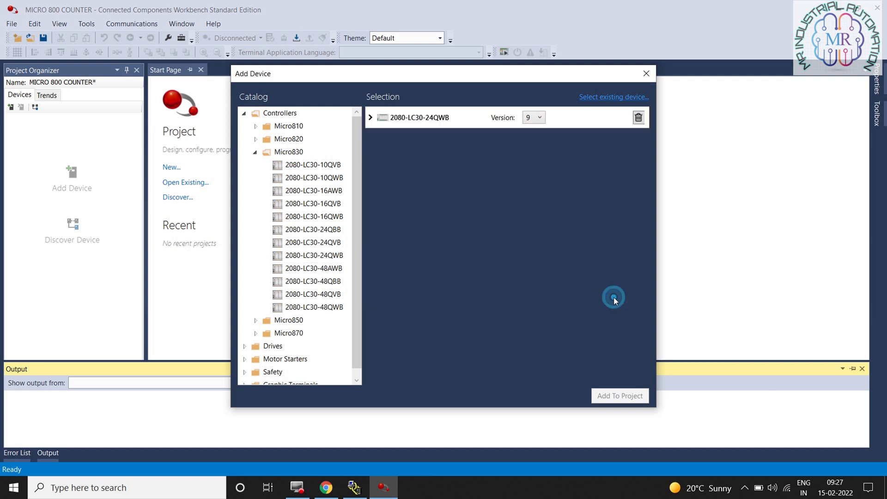
left_click(631, 400)
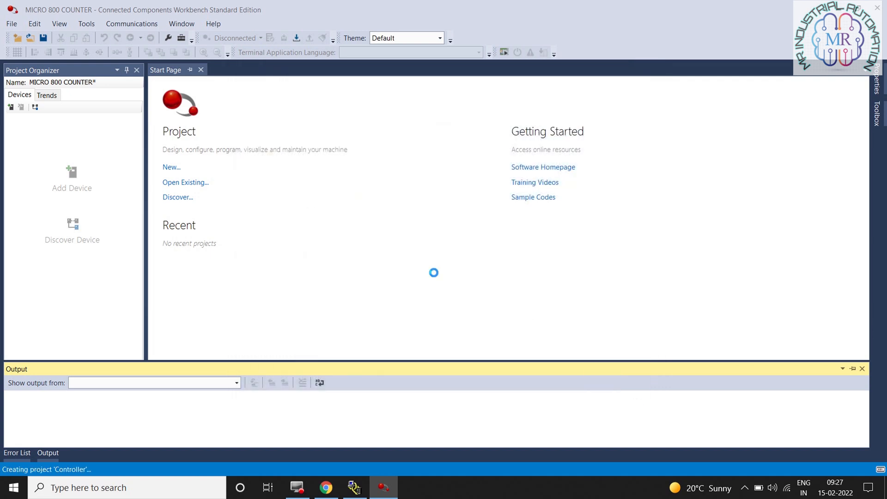
- Upload the program with logical values from the Micro830 controller at USB node 16, overwriting the current project content
left_click(211, 129)
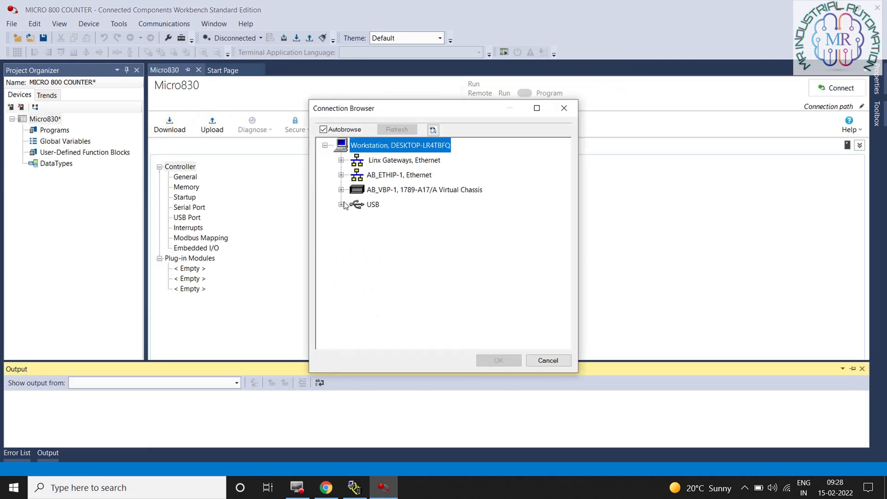
left_click(342, 204)
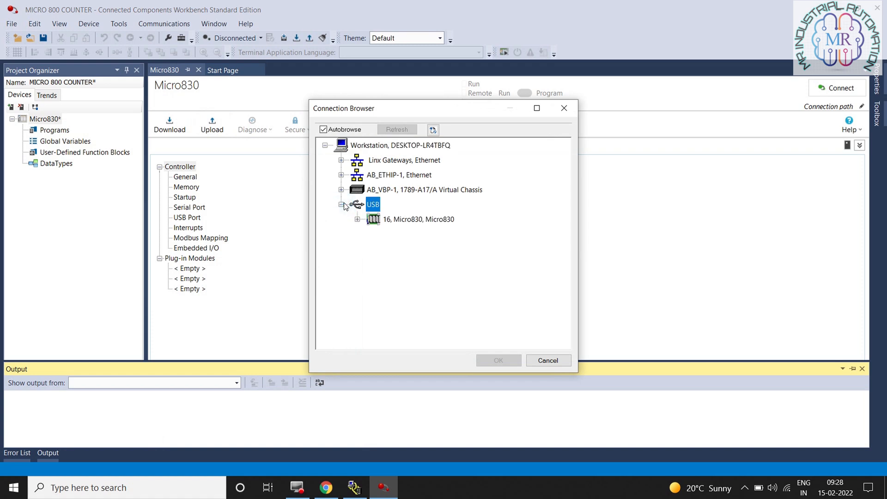
left_click(360, 223)
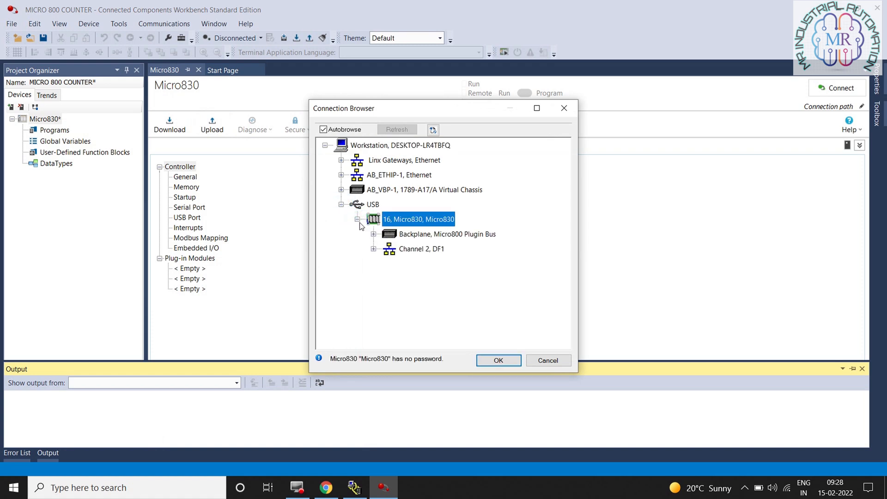
left_click(377, 249)
left_click(432, 264)
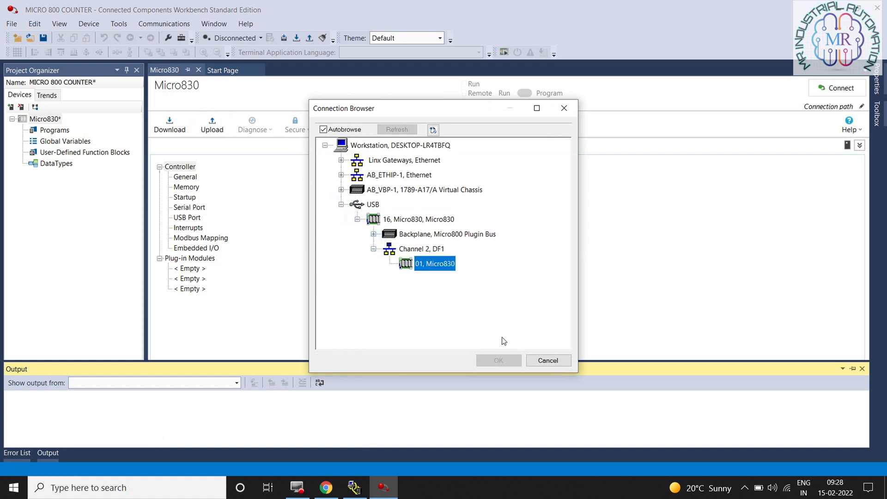
left_click(418, 221)
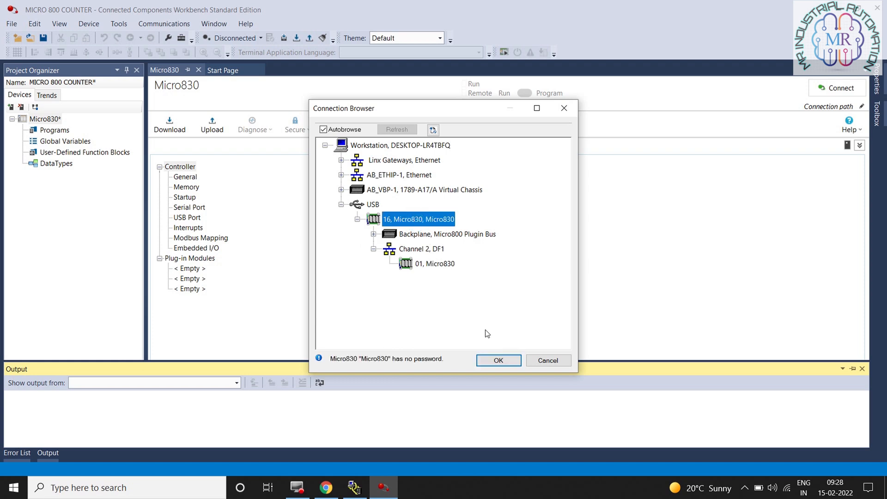
left_click(497, 359)
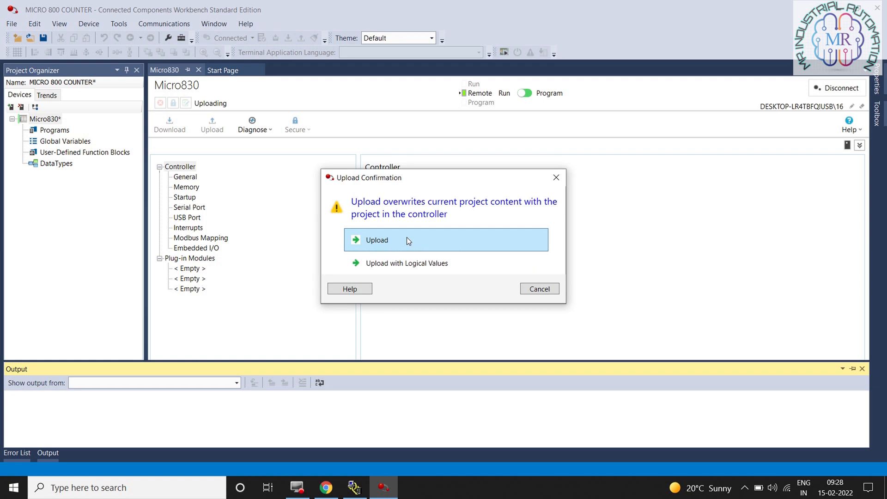
left_click(414, 267)
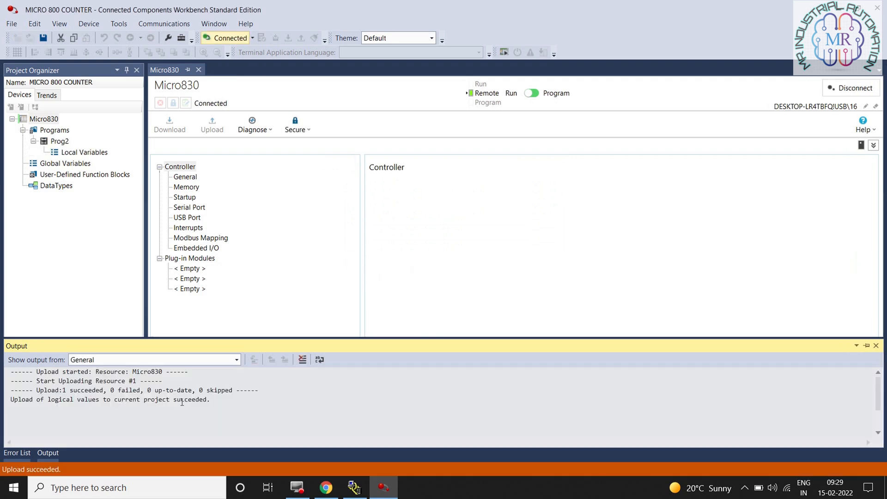
- Close the upload output and open the local variables and ladder diagram of the uploaded program Prog2
left_click(876, 346)
left_click(74, 152)
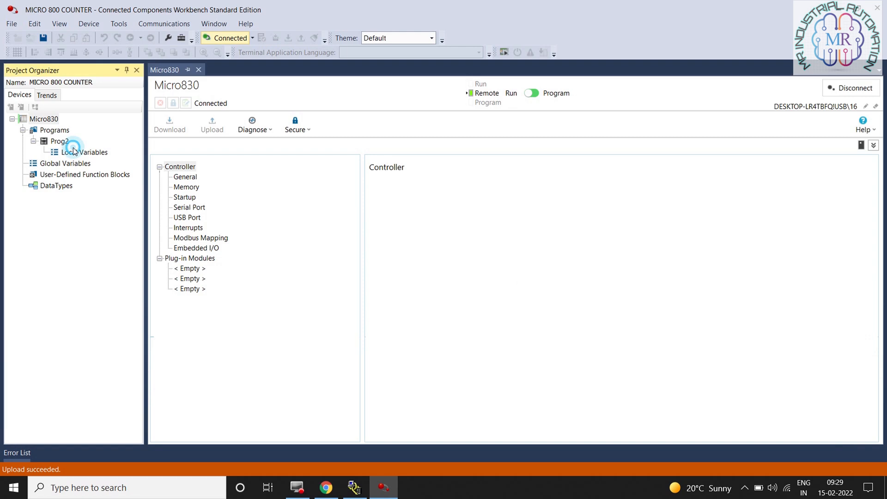
double_click(57, 143)
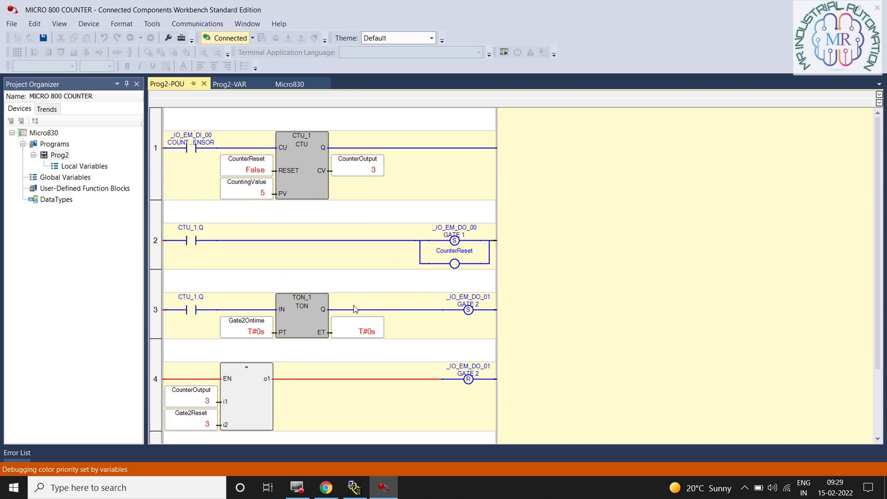
- Examine all five rungs of the Prog2 ladder diagram online, including the CTU counter, TON timer, comparison blocks and gate outputs
scroll(354, 308, "down", 3)
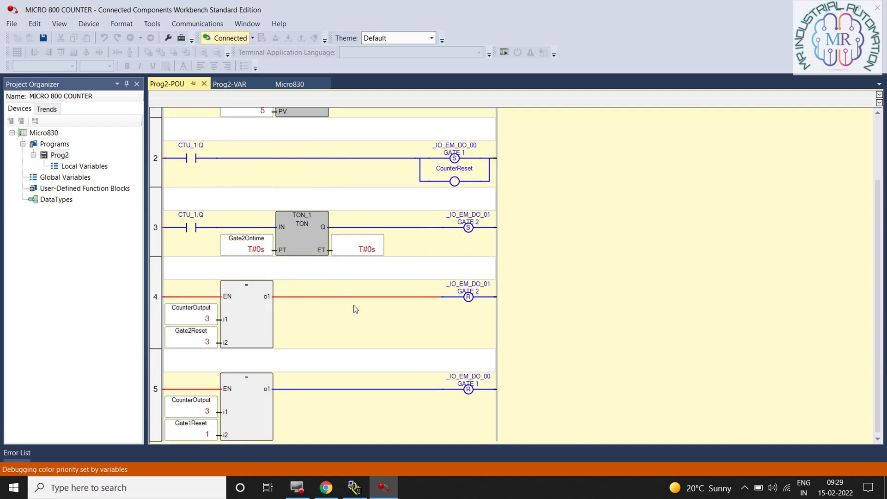
scroll(353, 305, "up", 3)
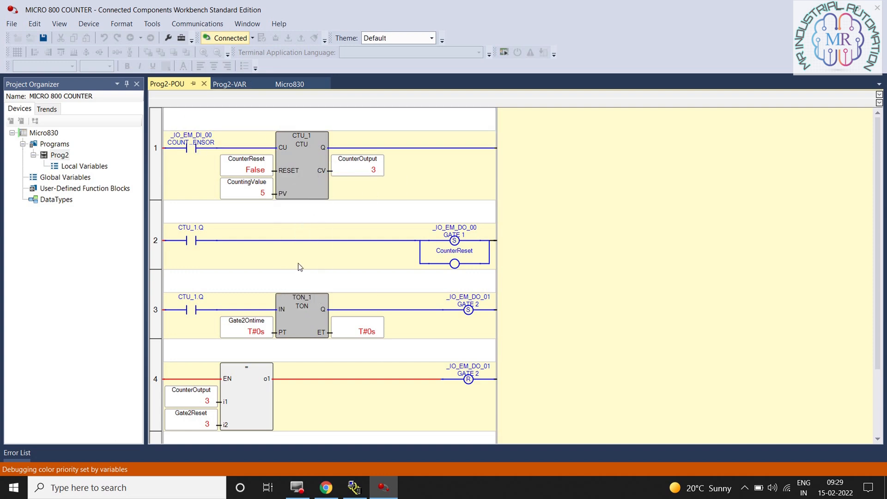
left_click(876, 439)
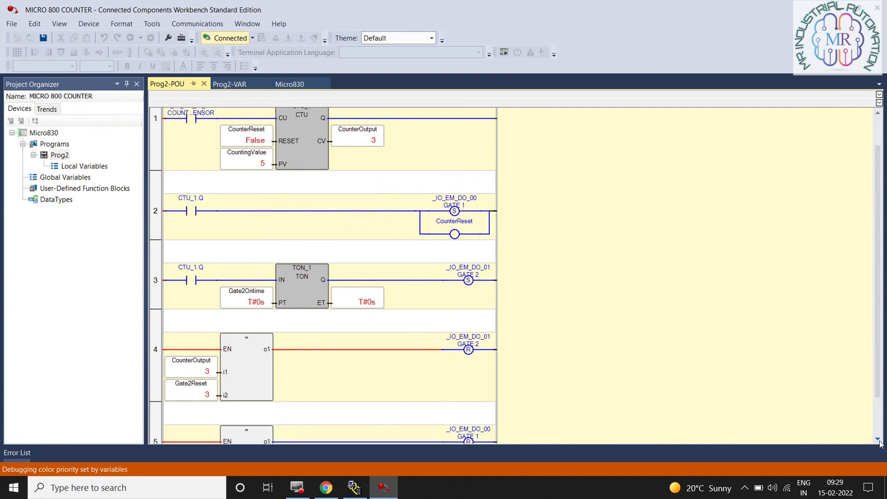
scroll(877, 439, "down", 5)
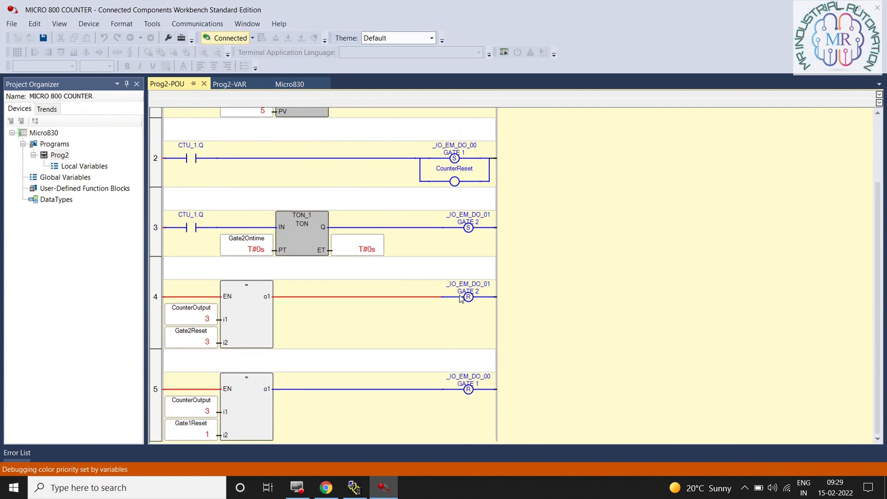
left_click(877, 115)
left_click(878, 114)
left_click(878, 115)
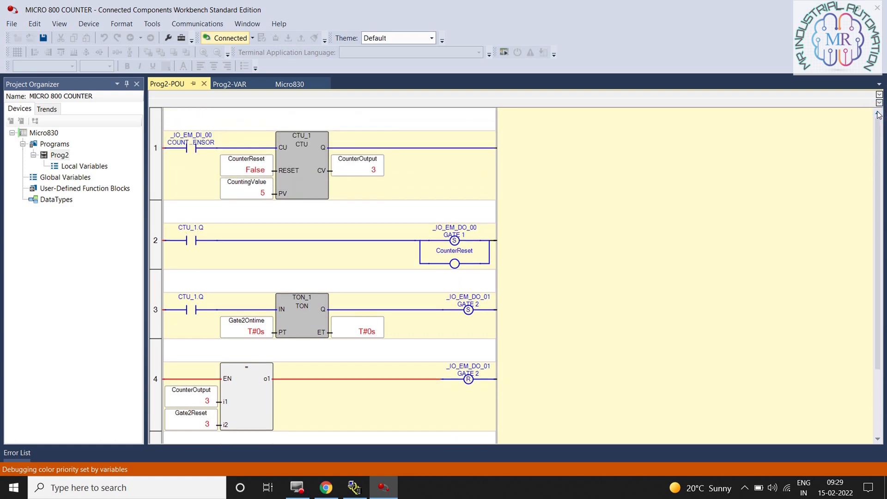
- Disconnect the project from the Micro830 controller to leave online monitoring of Prog2
mouse_move(286, 202)
left_click(252, 39)
left_click(252, 52)
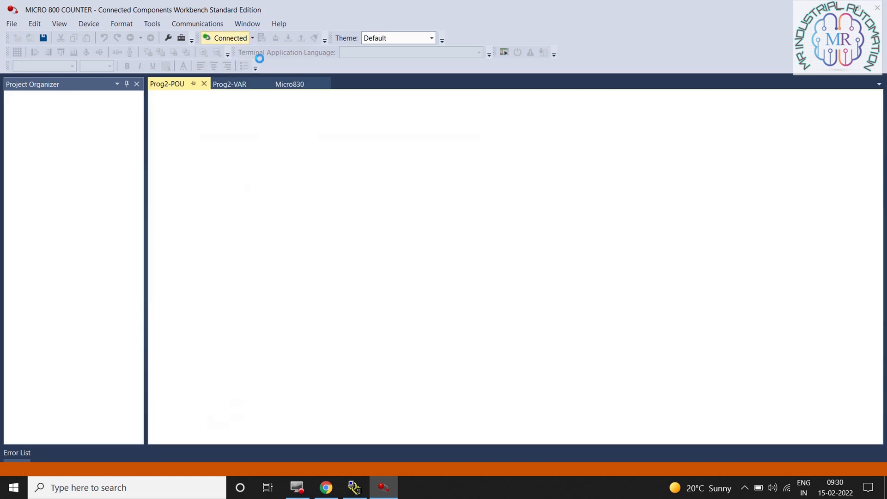